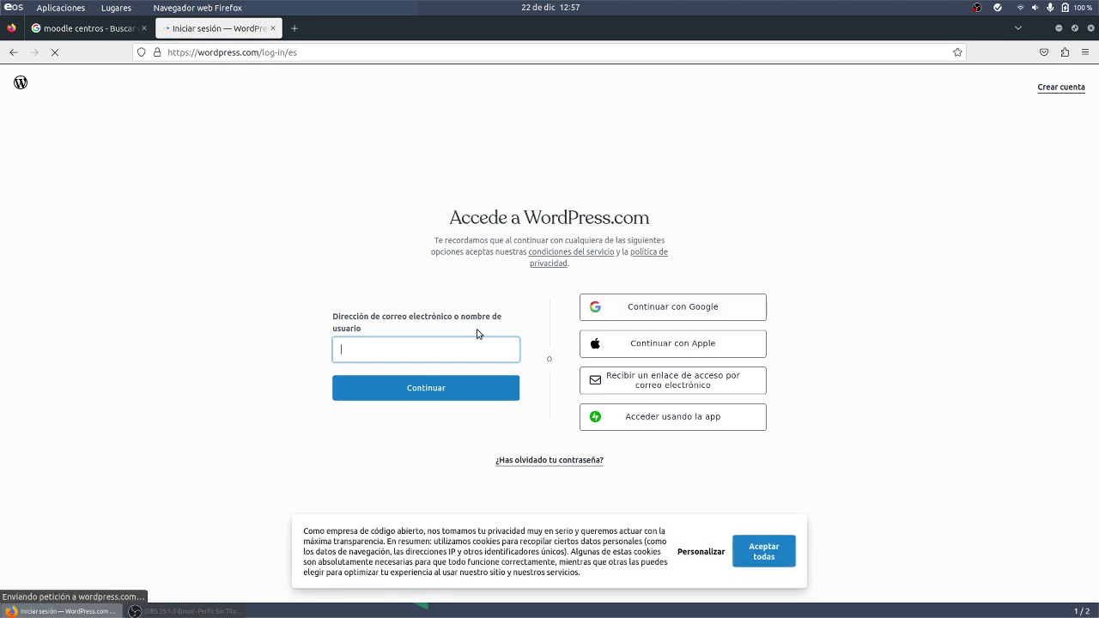
Sign in to WordPress.com with Google using the account's e-mail address and password.
{"action": "left_click", "coordinate": [645, 352]}
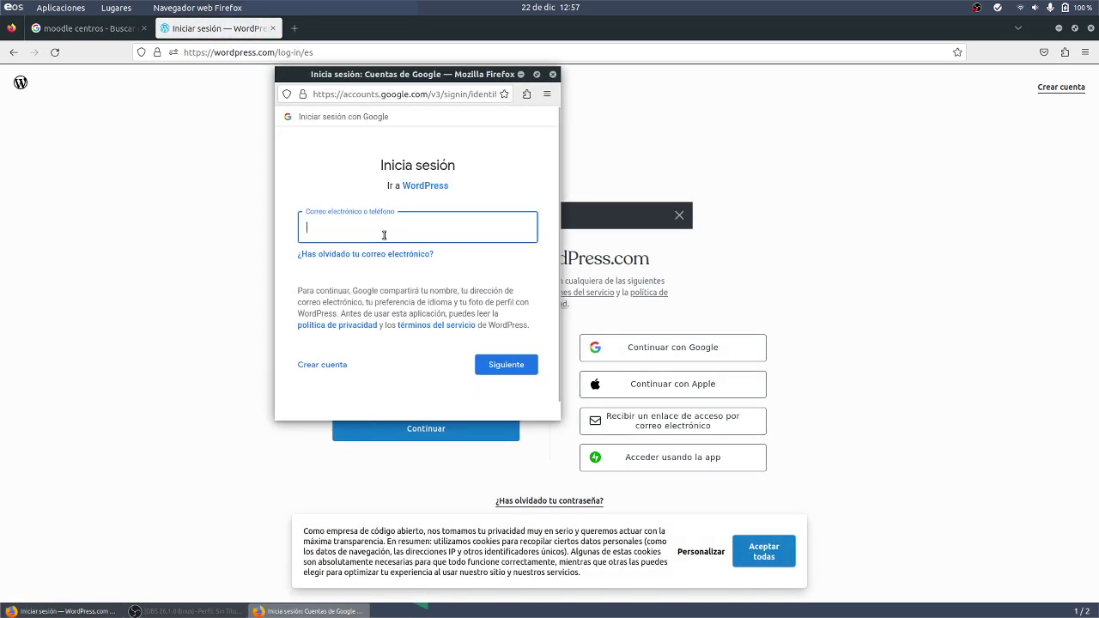
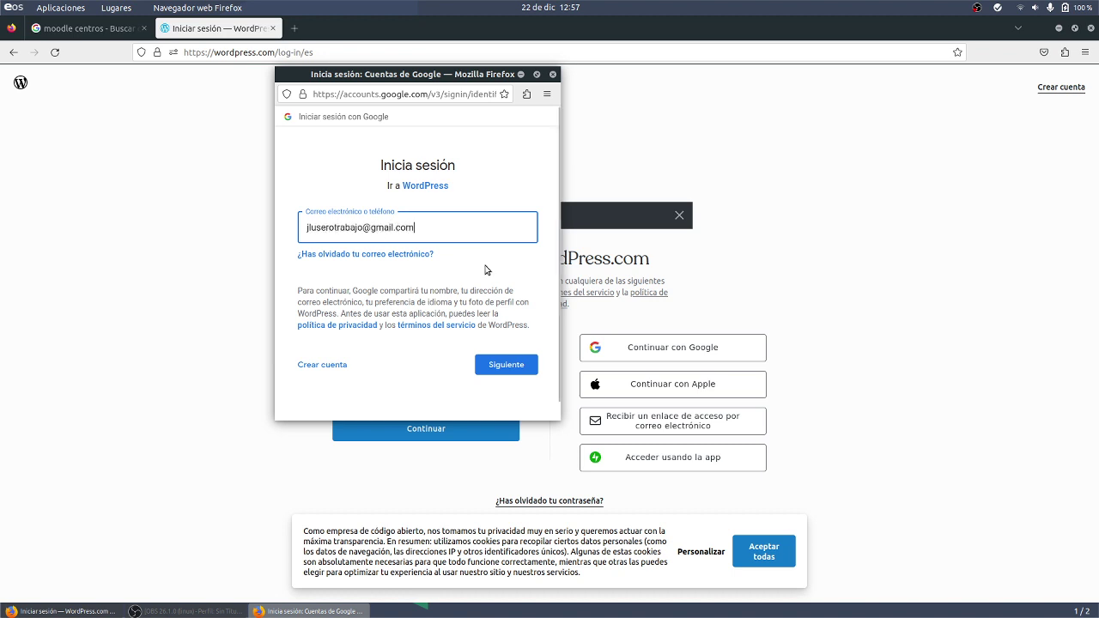
{"action": "left_click", "coordinate": [493, 372]}
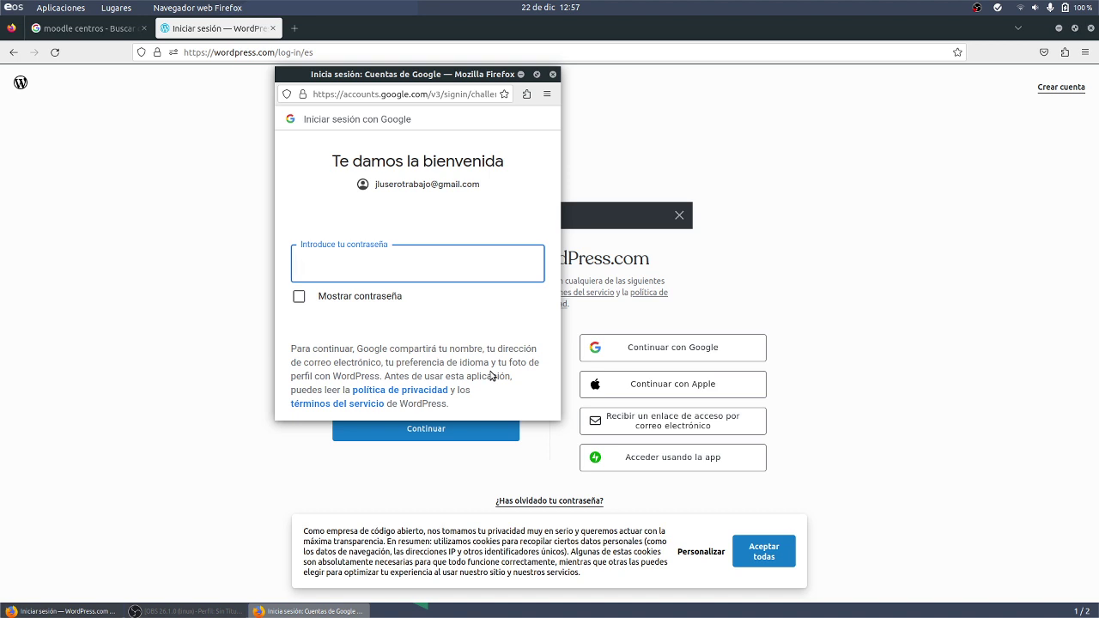
{"action": "type", "text": "••••••••"}
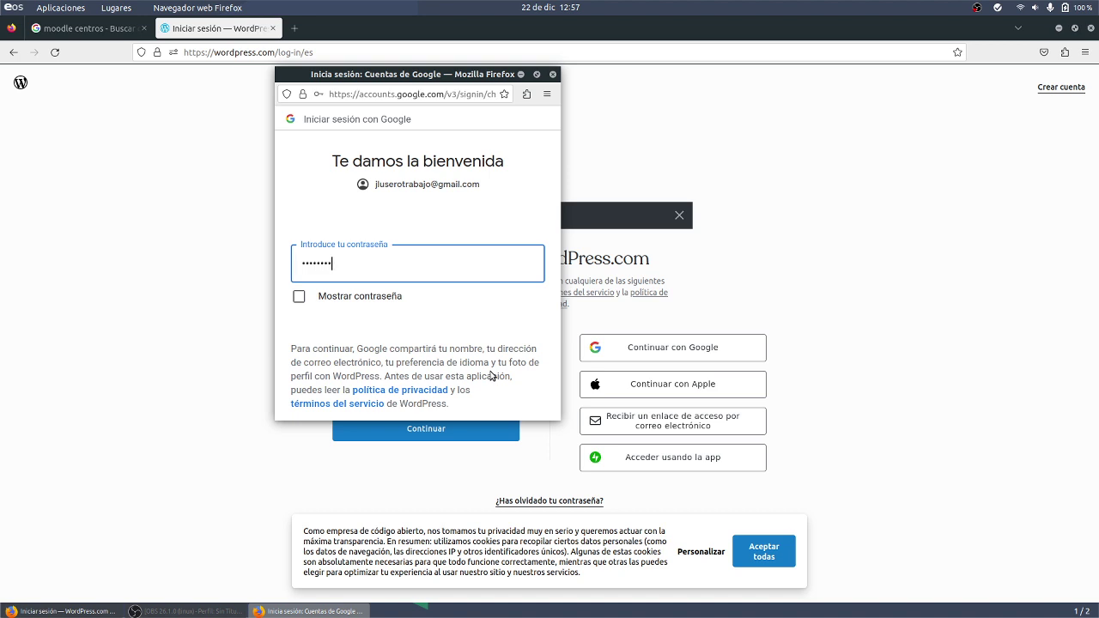
{"action": "key", "text": "Return"}
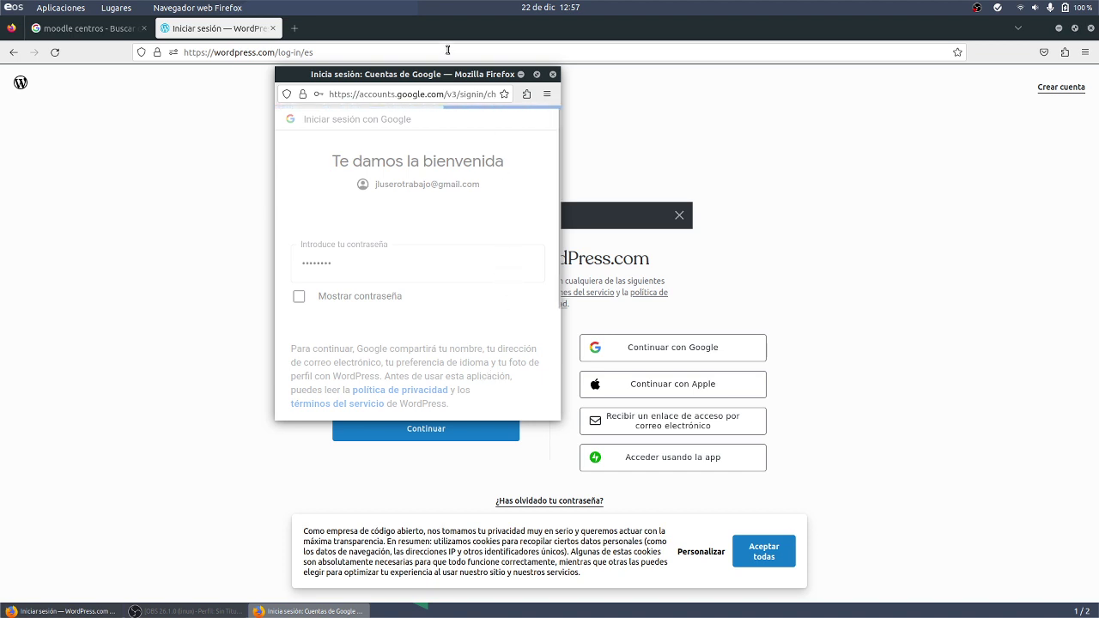
{"action": "left_click_drag", "start_coordinate": [422, 78], "coordinate": [815, 172]}
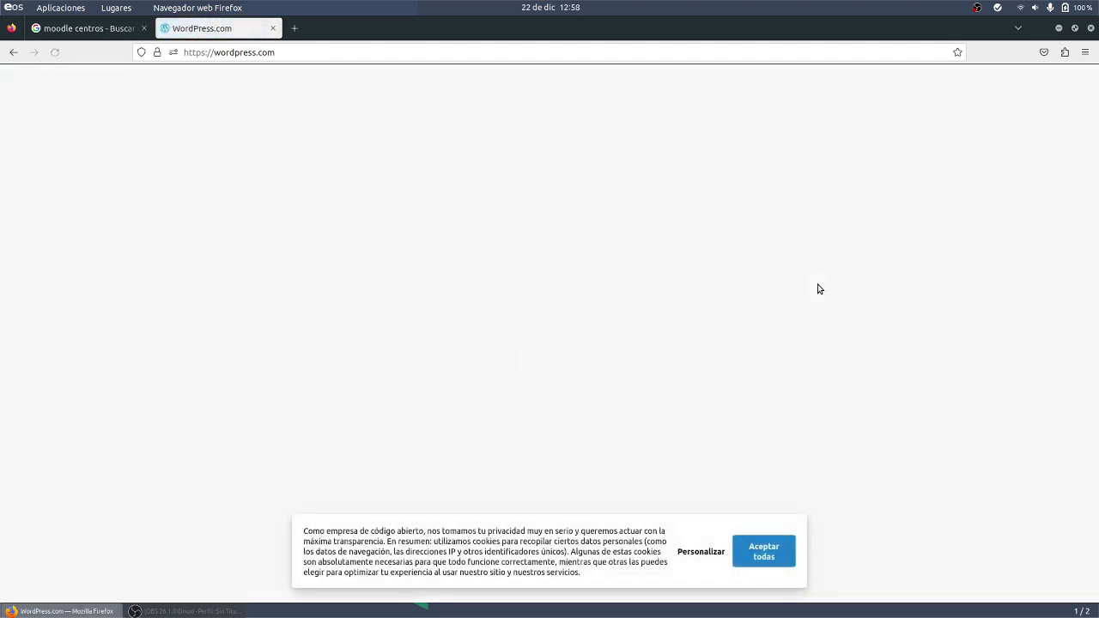
Accept all cookies, enlarge the dashboard, and start a new post from Entradas.
{"action": "left_click", "coordinate": [780, 556]}
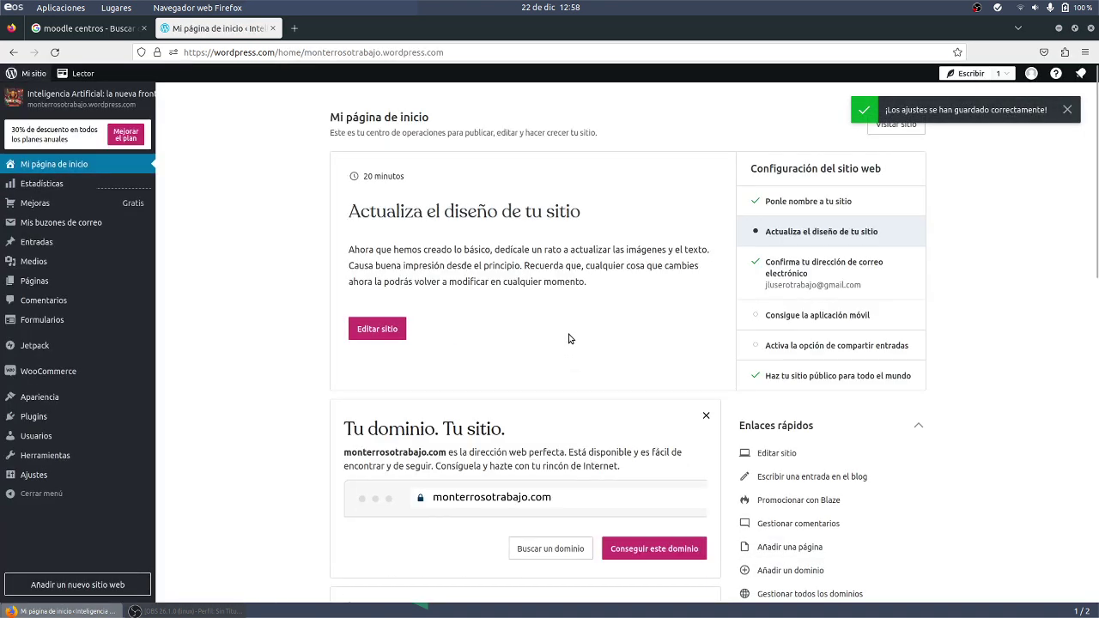
{"action": "key", "text": "ctrl+plus"}
{"action": "key", "text": "ctrl+plus"}
{"action": "key", "text": "ctrl+plus"}
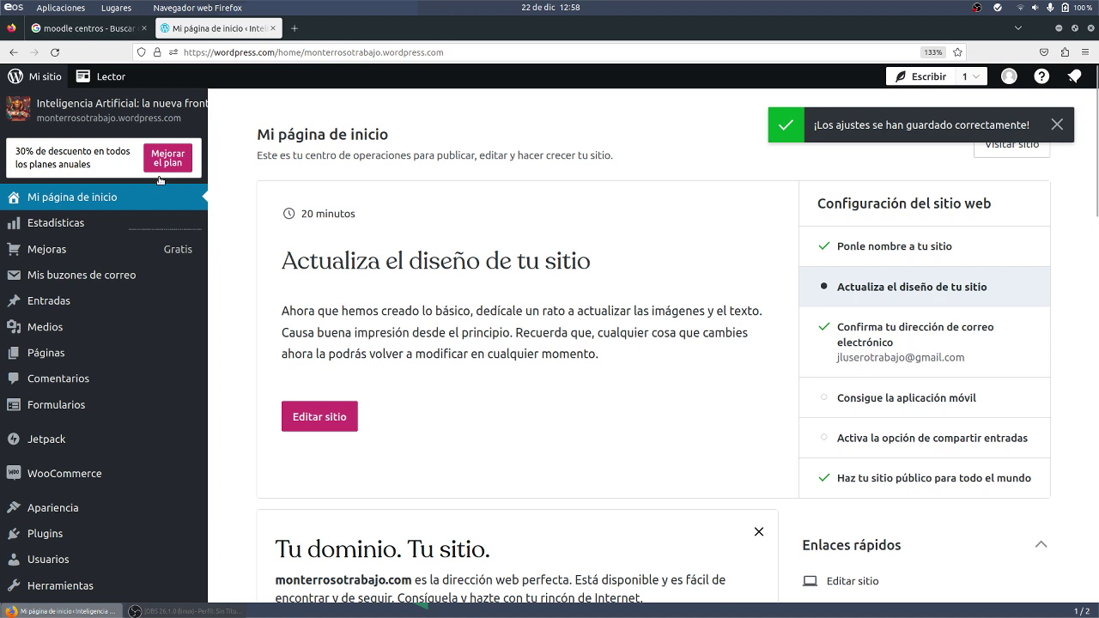
{"action": "mouse_move", "coordinate": [69, 302]}
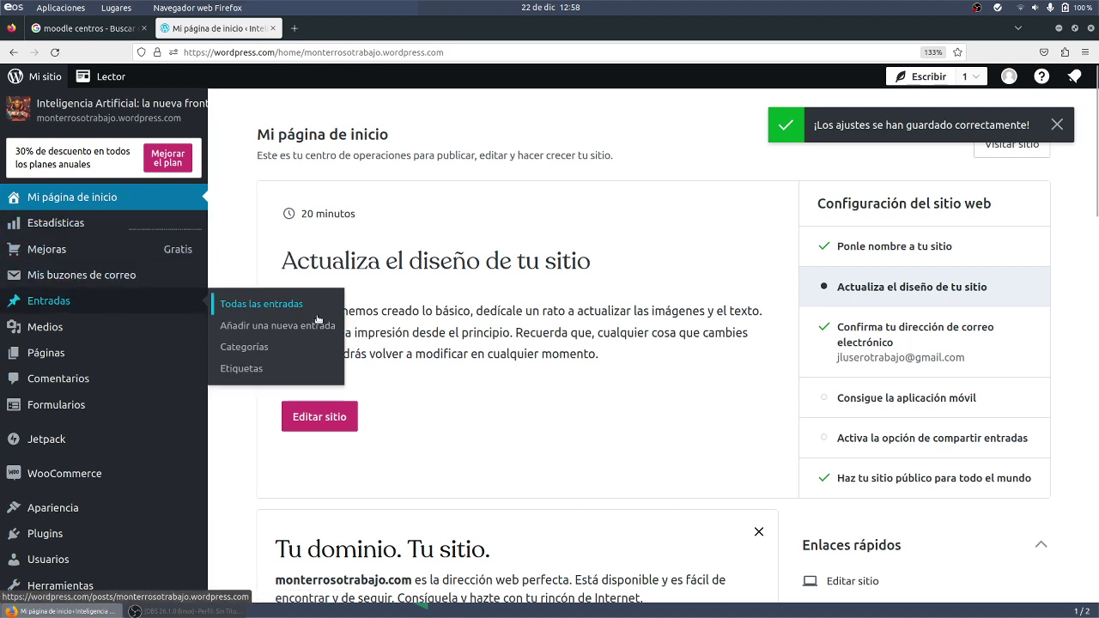
{"action": "left_click", "coordinate": [269, 331]}
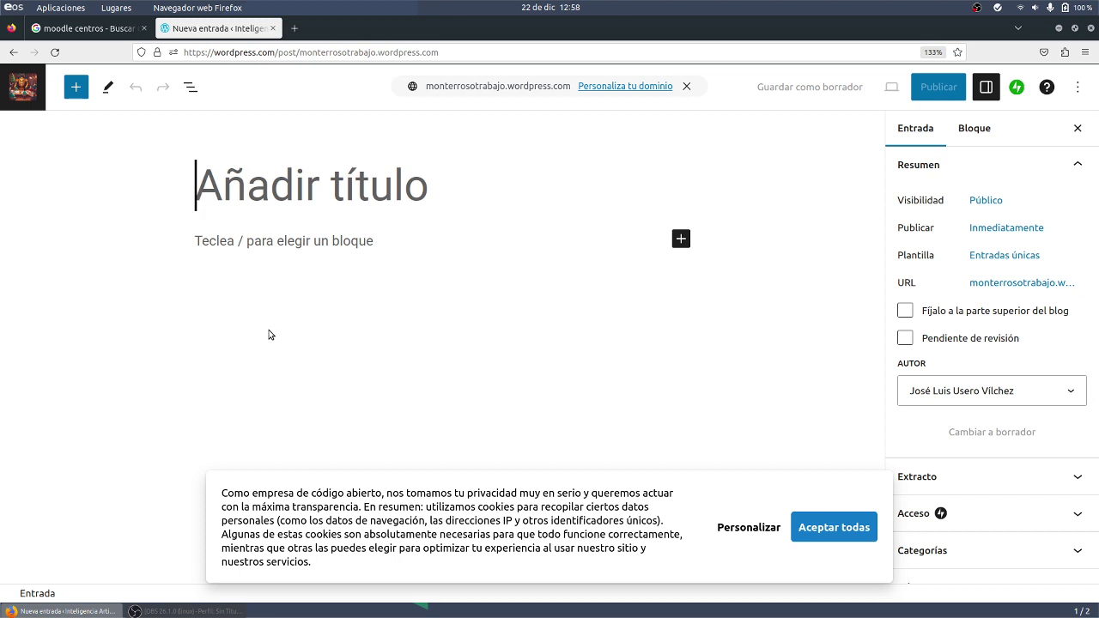
Title the post 'Inteligencia Artificial Generativa' and accept the cookie banner.
{"action": "type", "text": "Int"}
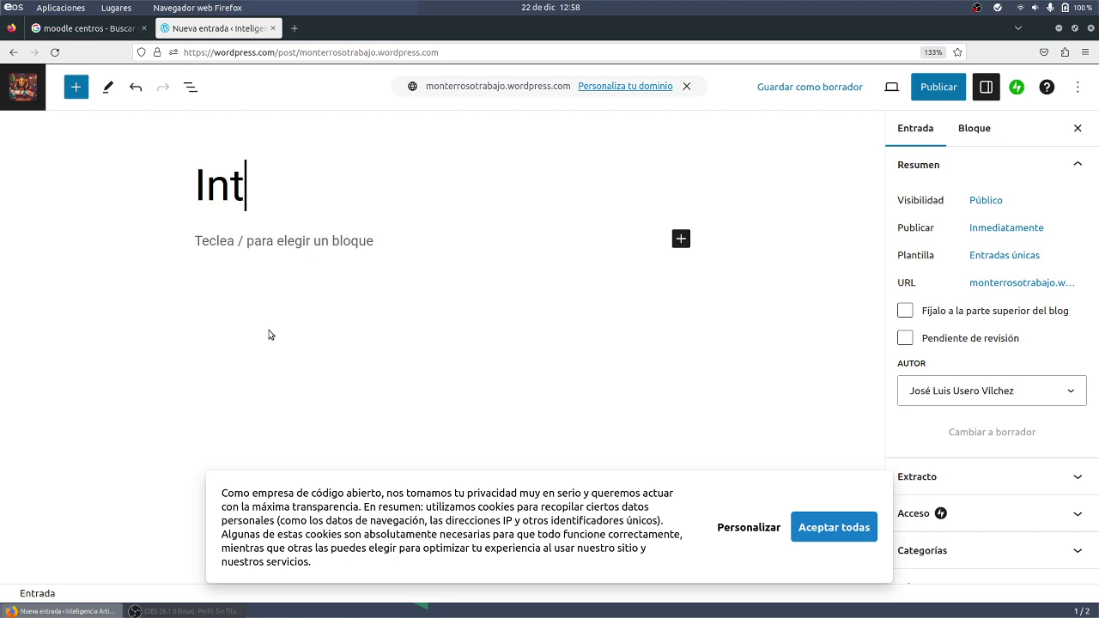
{"action": "type", "text": "eligencia Ar"}
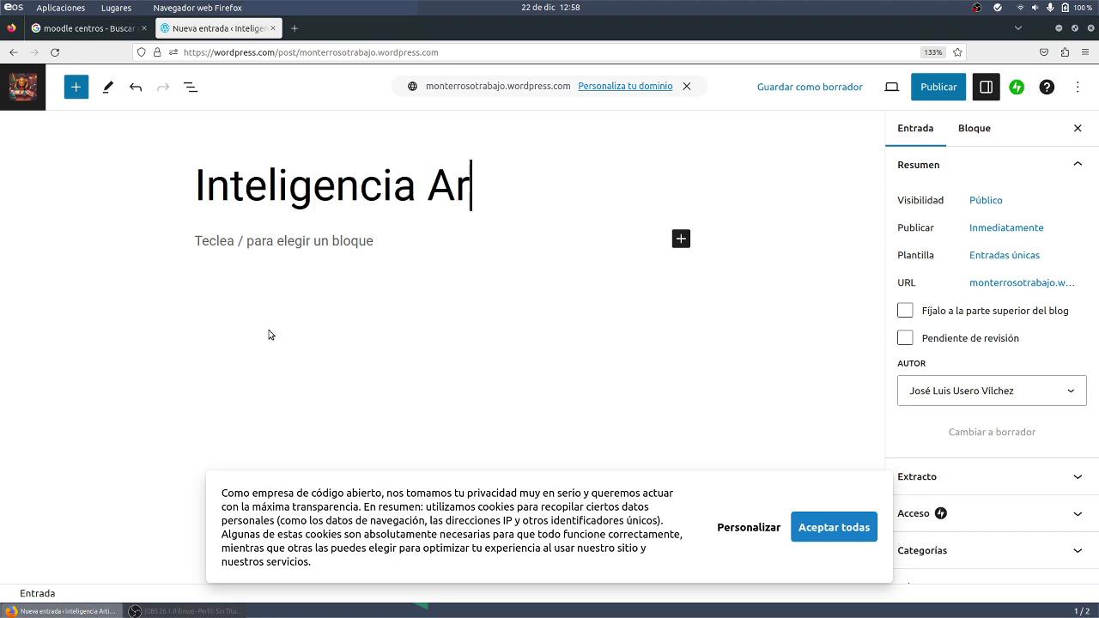
{"action": "type", "text": "tificial Generativa"}
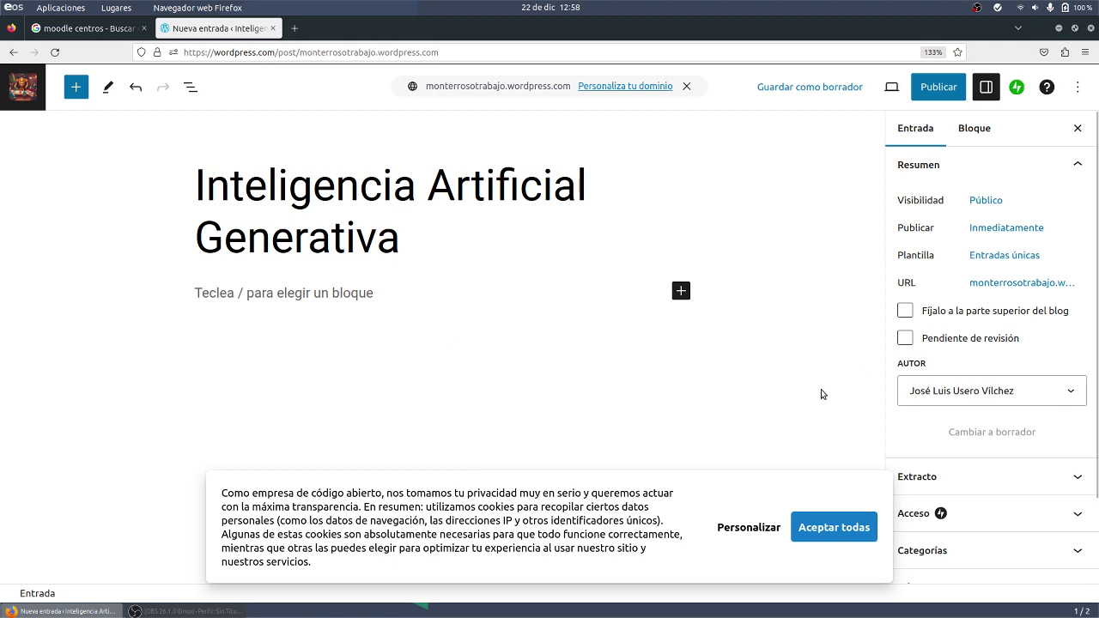
{"action": "left_click", "coordinate": [824, 524]}
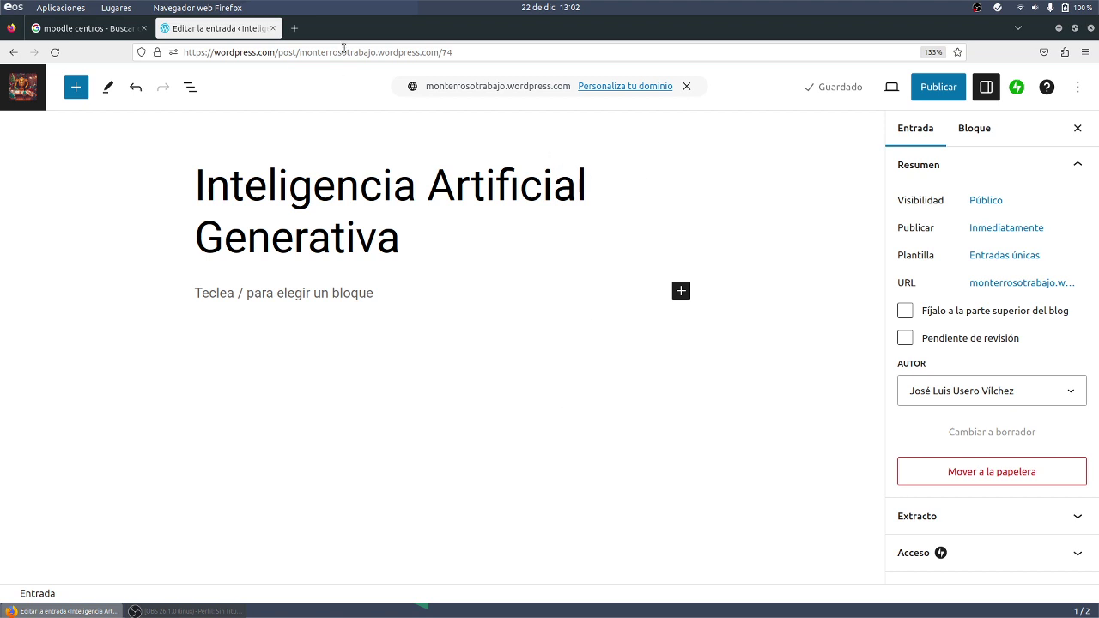
Search Google for 'inteligencia artificial generativa' in a new Firefox tab.
{"action": "left_click", "coordinate": [303, 33]}
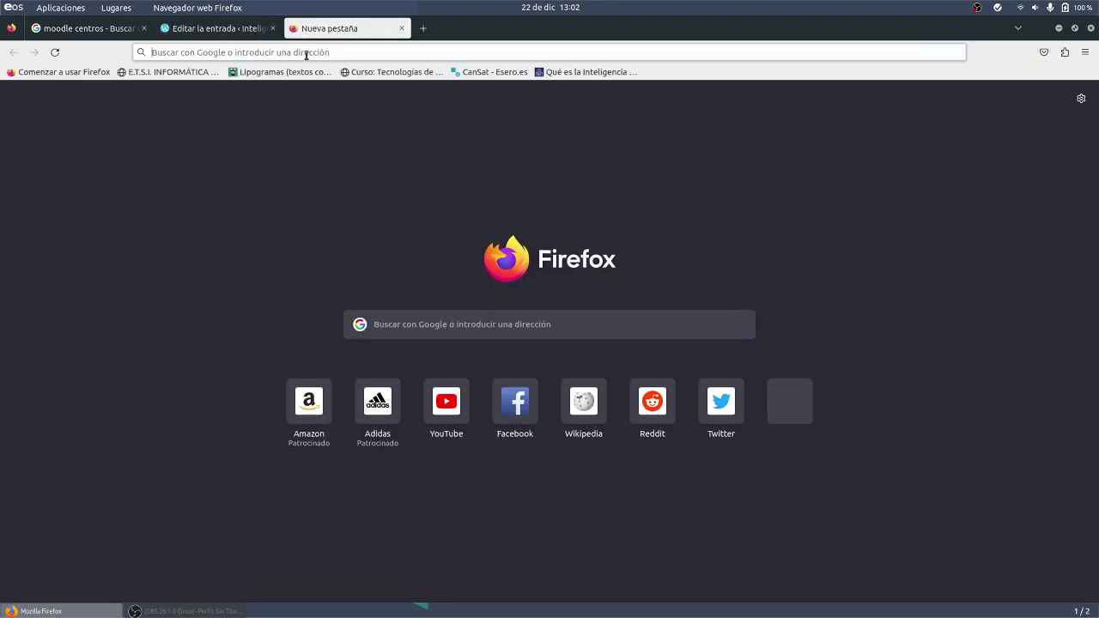
{"action": "left_click", "coordinate": [306, 53]}
{"action": "type", "text": "inte"}
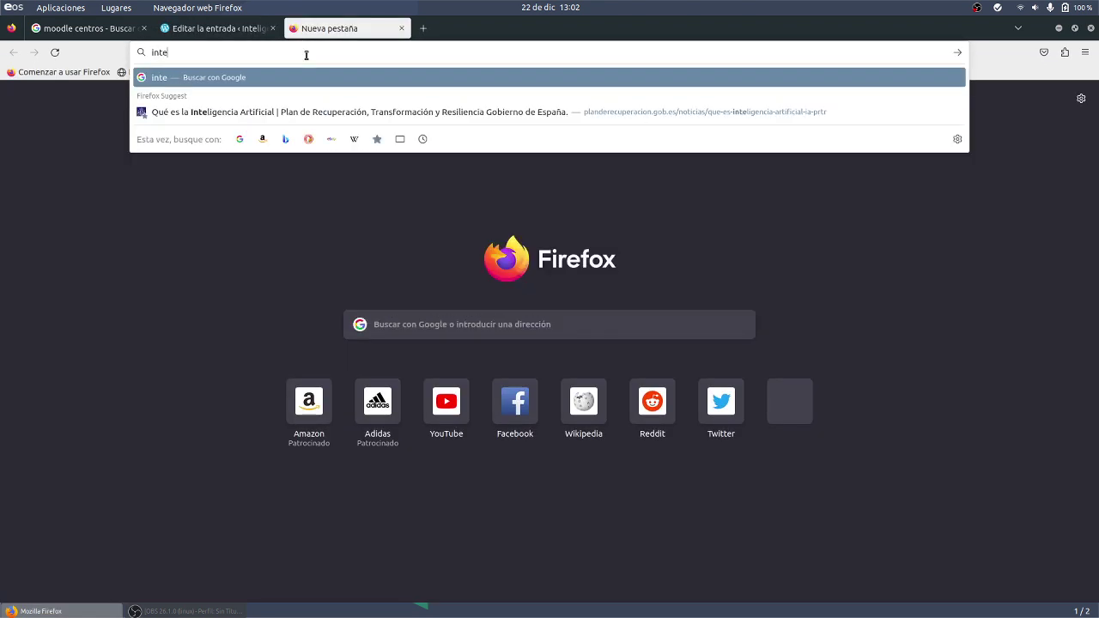
{"action": "type", "text": "ligencia arti"}
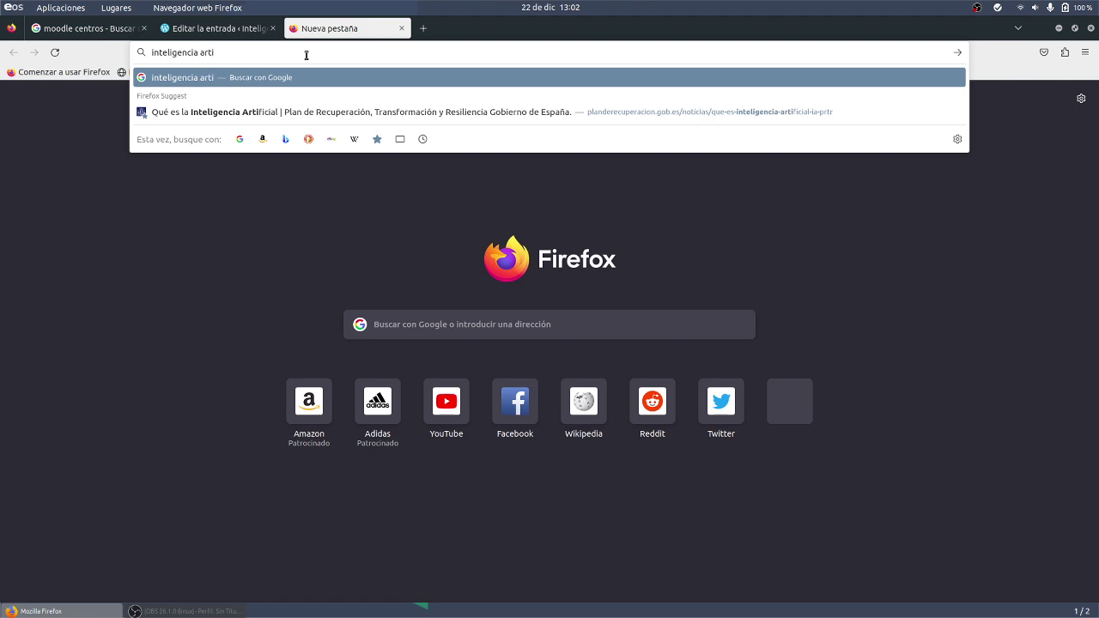
{"action": "type", "text": "ficial generativa"}
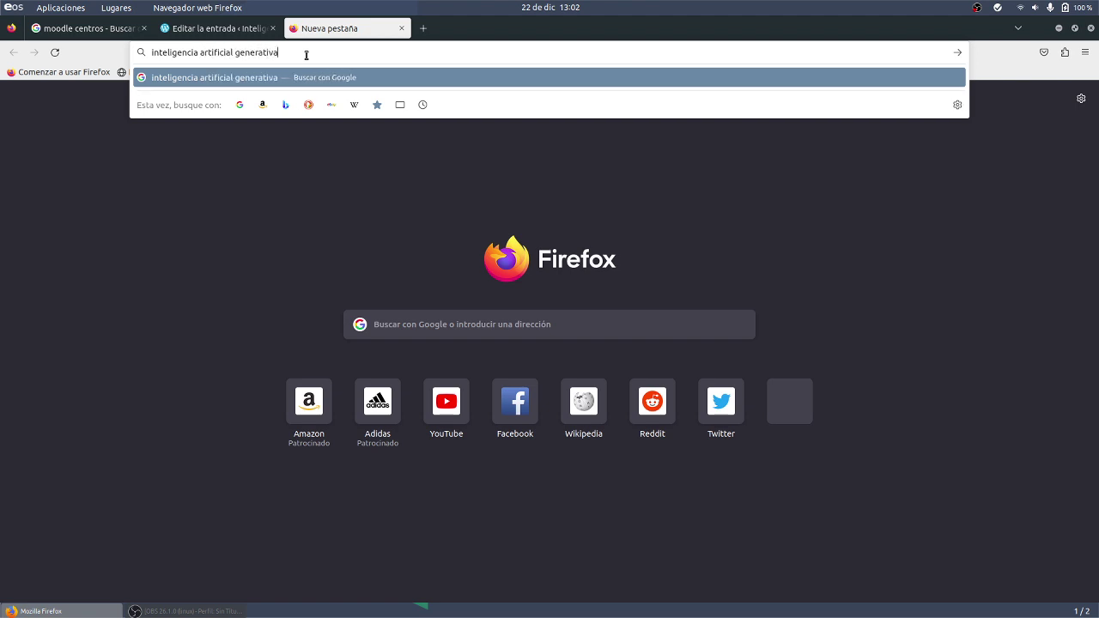
{"action": "key", "text": "Return"}
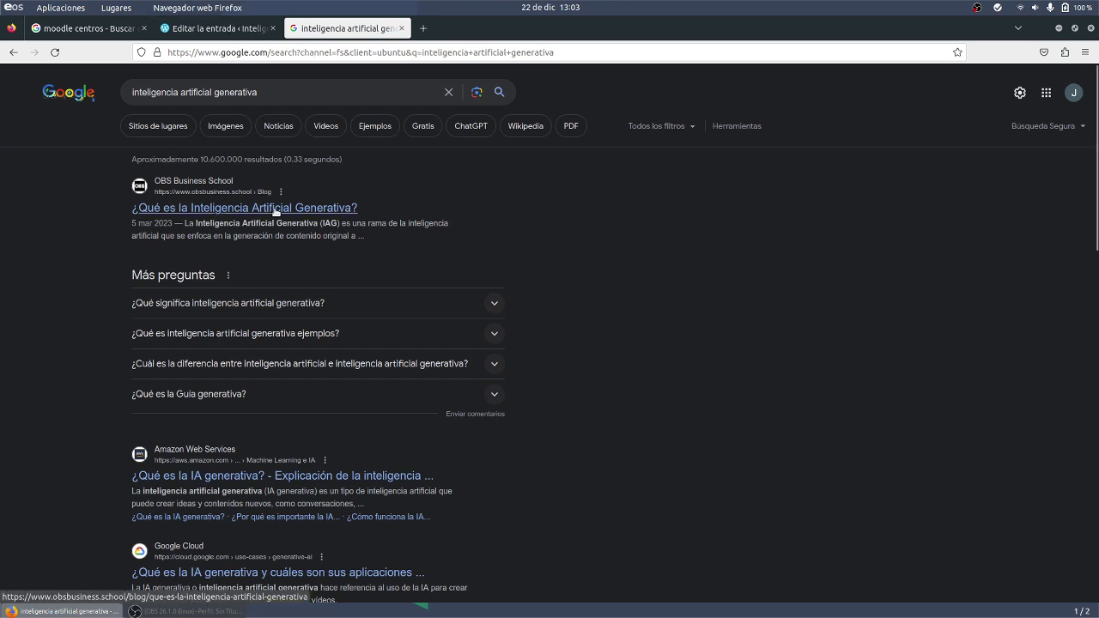
Open the Wikipedia article from the results and enlarge it to 150%.
{"action": "key", "text": "ctrl+plus"}
{"action": "key", "text": "ctrl+plus"}
{"action": "key", "text": "ctrl+plus"}
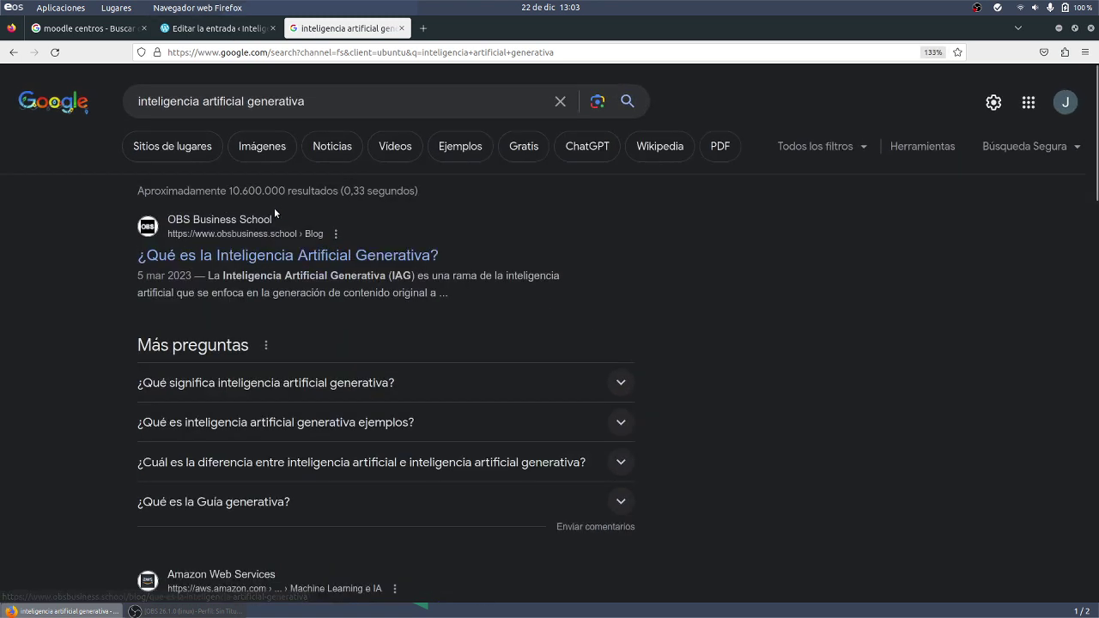
{"action": "scroll", "coordinate": [277, 213], "scroll_direction": "down", "scroll_amount": 3}
{"action": "scroll", "coordinate": [292, 320], "scroll_direction": "down", "scroll_amount": 5}
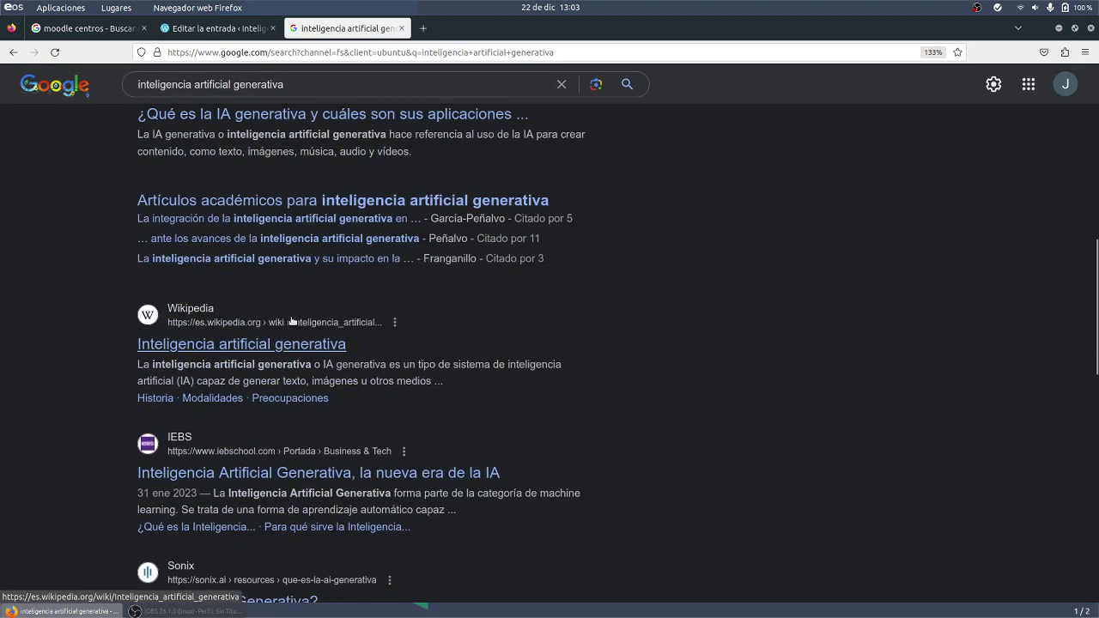
{"action": "left_click", "coordinate": [287, 345]}
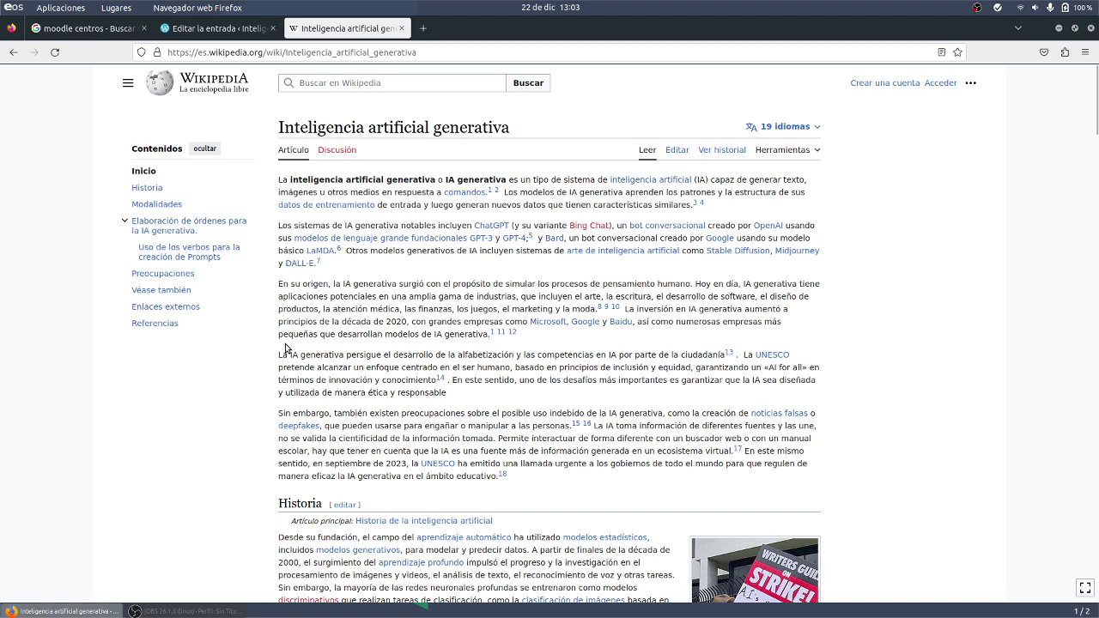
{"action": "key", "text": "ctrl+plus"}
{"action": "key", "text": "ctrl+plus"}
{"action": "key", "text": "ctrl+plus"}
{"action": "key", "text": "ctrl+plus"}
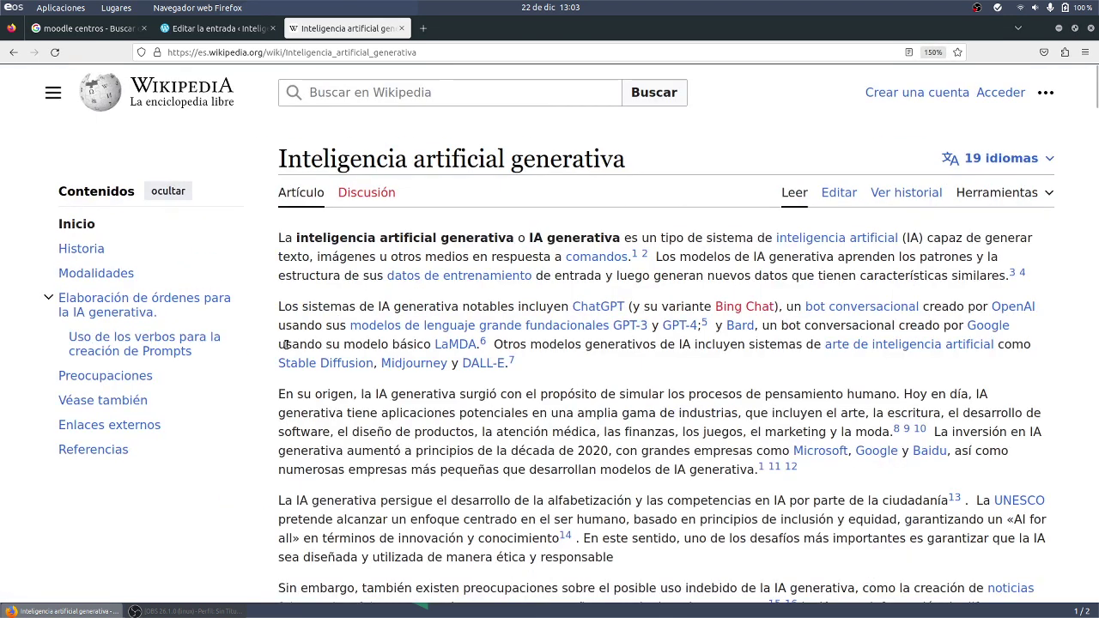